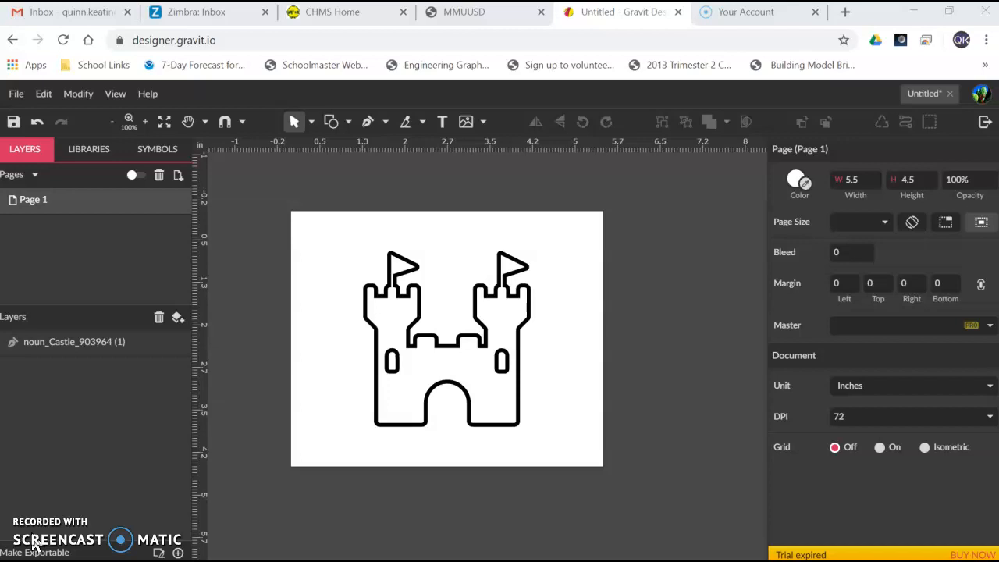
Step: Check the page's width and height and the document's unit of measurement
click(435, 335)
click(431, 241)
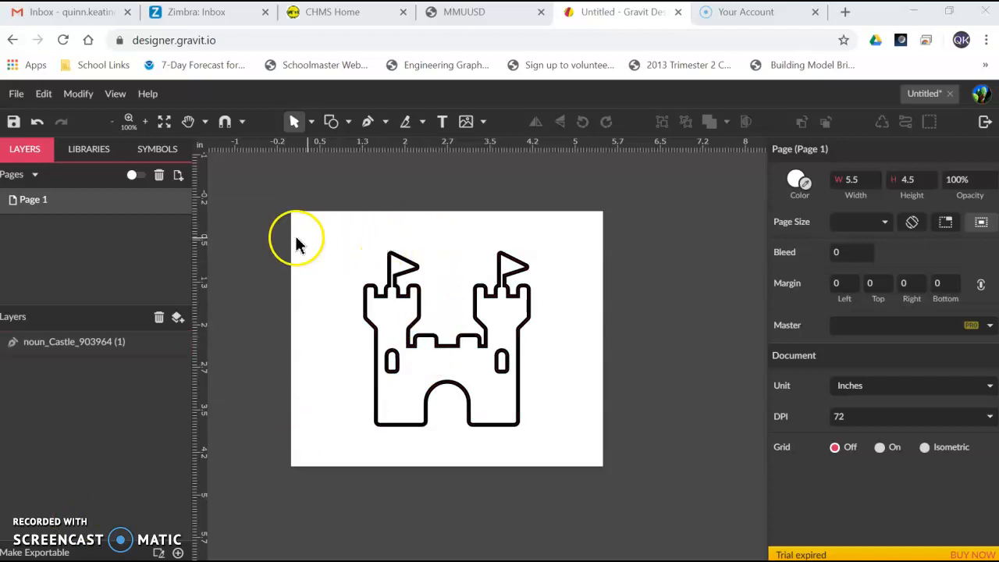
click(321, 242)
double_click(849, 183)
double_click(921, 181)
double_click(915, 181)
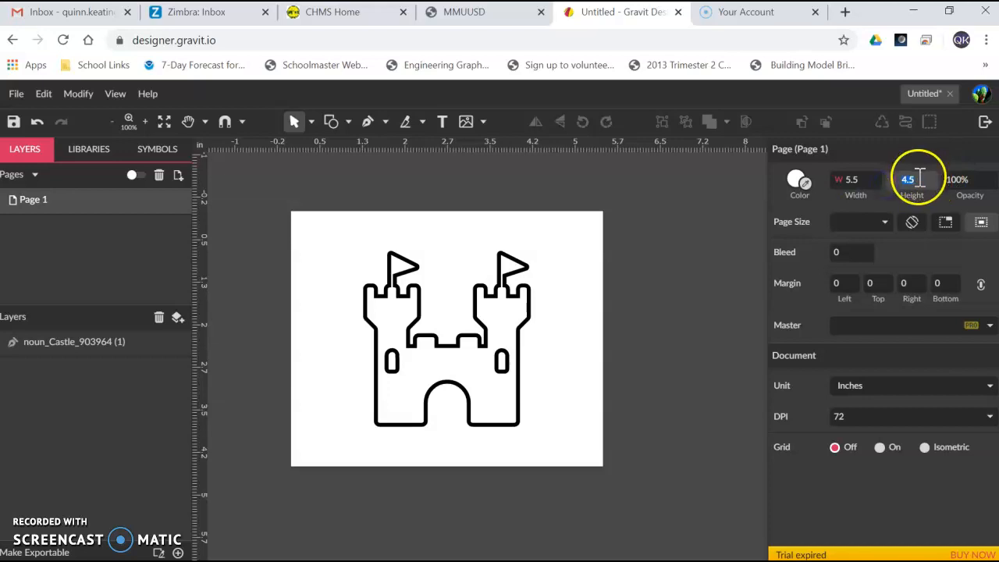
click(865, 384)
click(858, 384)
click(860, 383)
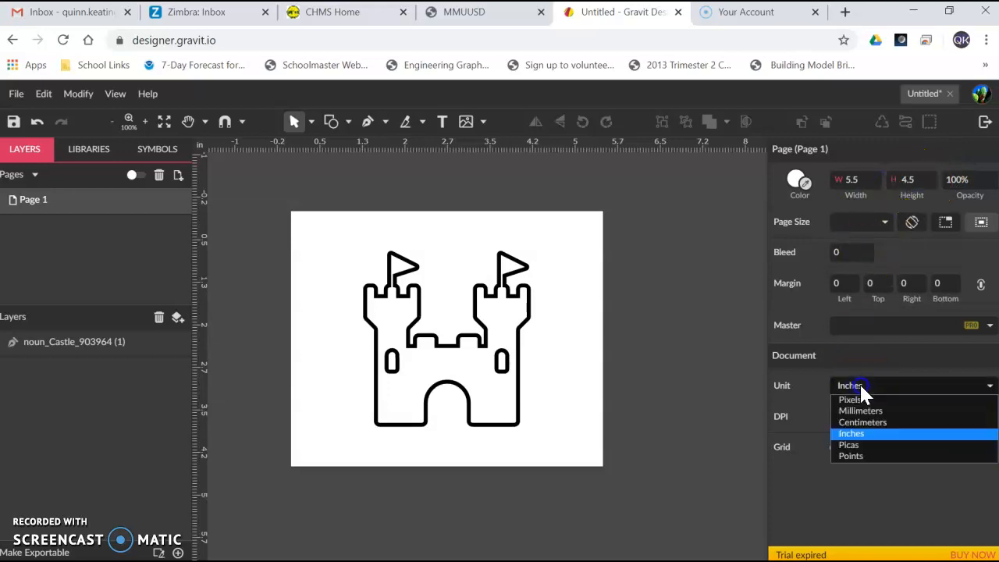
click(863, 422)
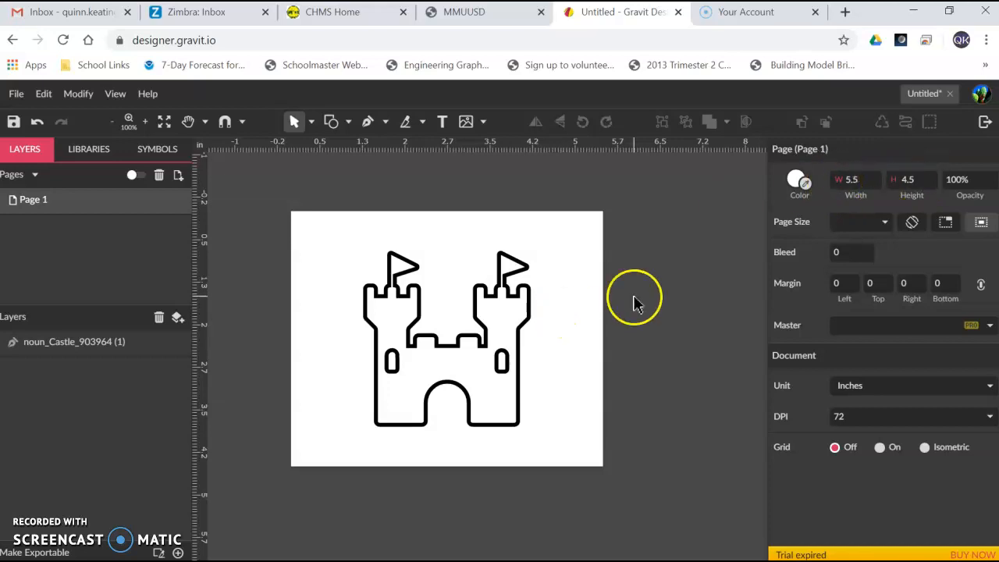
drag(688, 285, 712, 285)
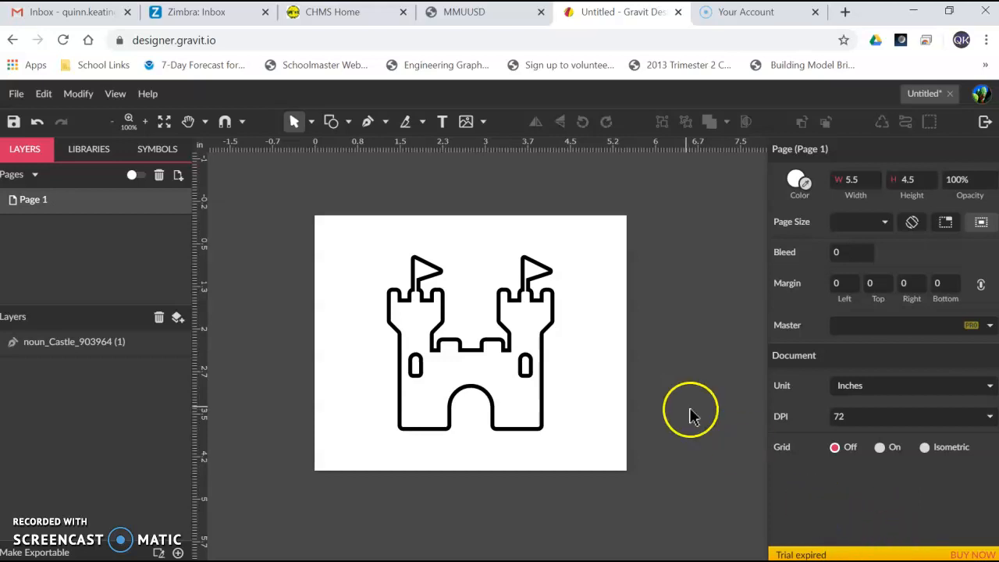
Step: Export the castle canvas as a JPEG at 300dpi
click(16, 94)
mouse_move(81, 375)
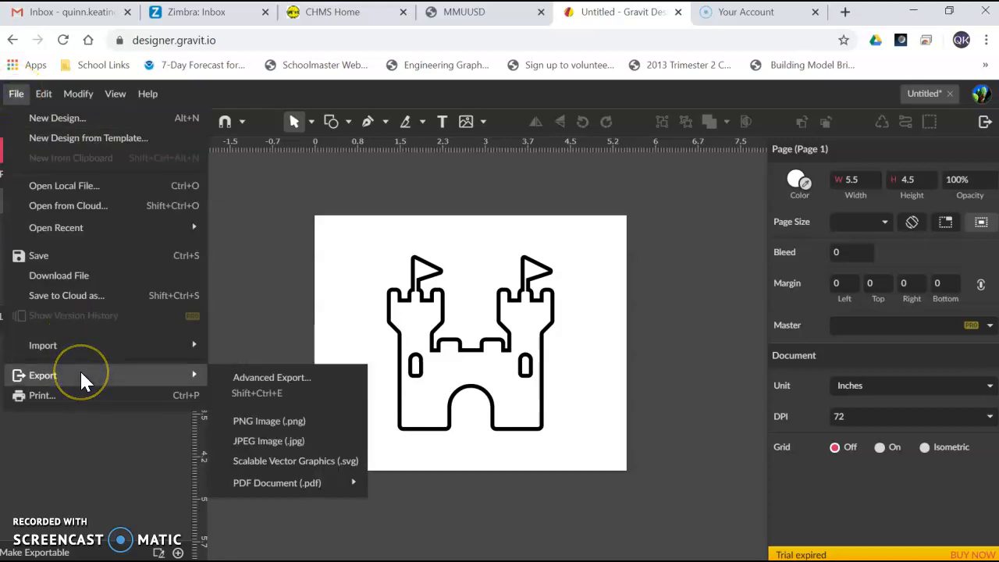
click(257, 376)
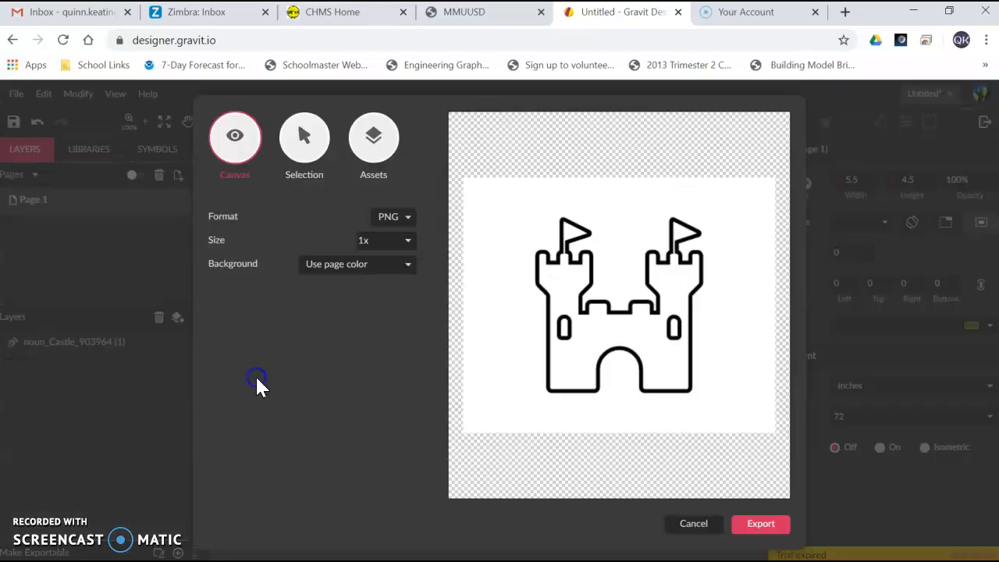
click(395, 239)
click(406, 218)
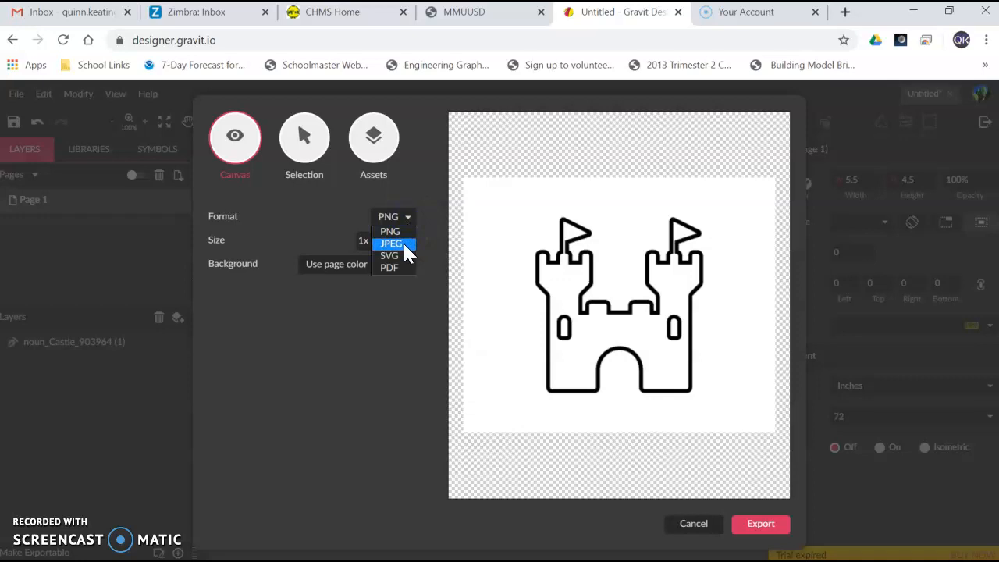
click(403, 244)
click(406, 240)
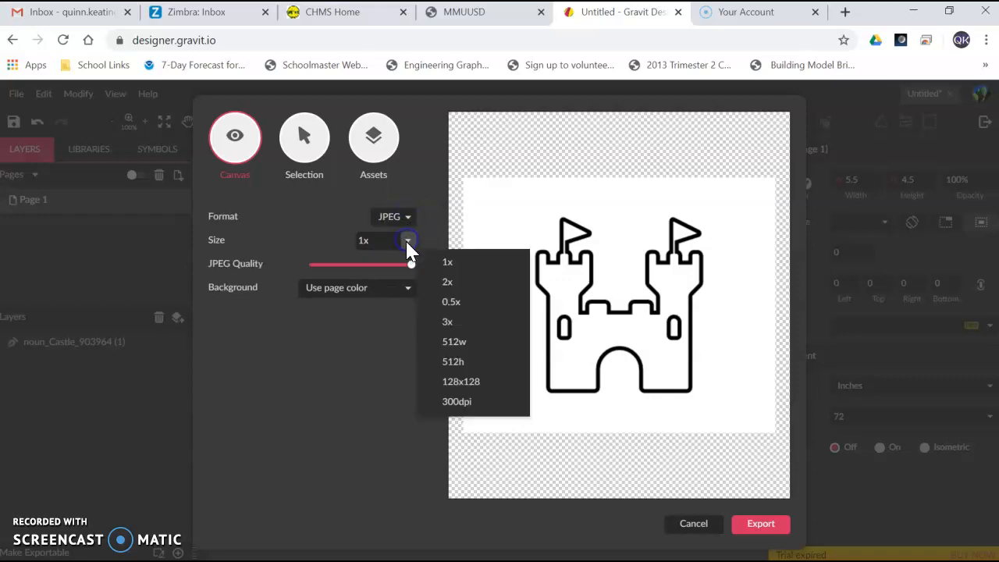
click(457, 402)
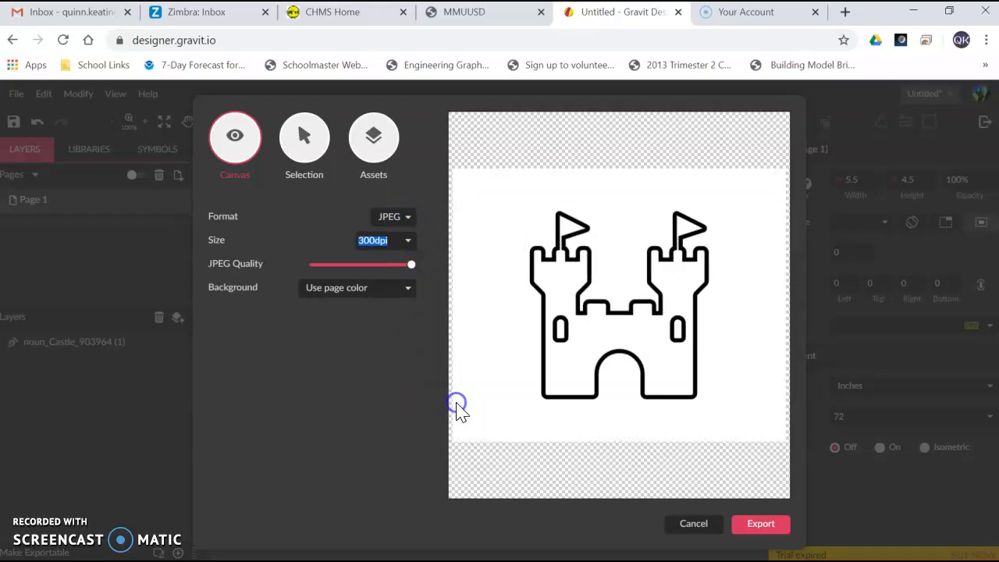
click(756, 527)
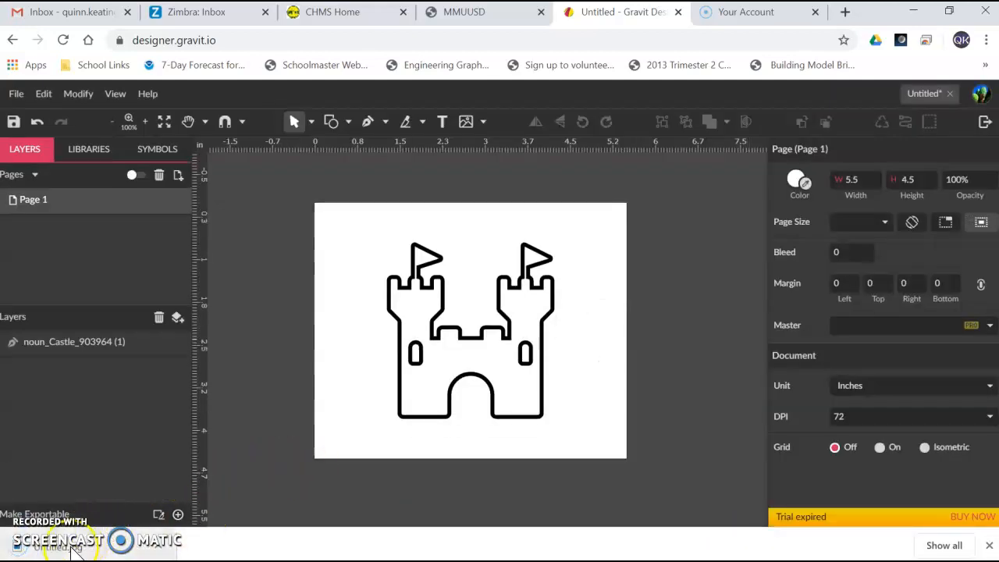
click(95, 546)
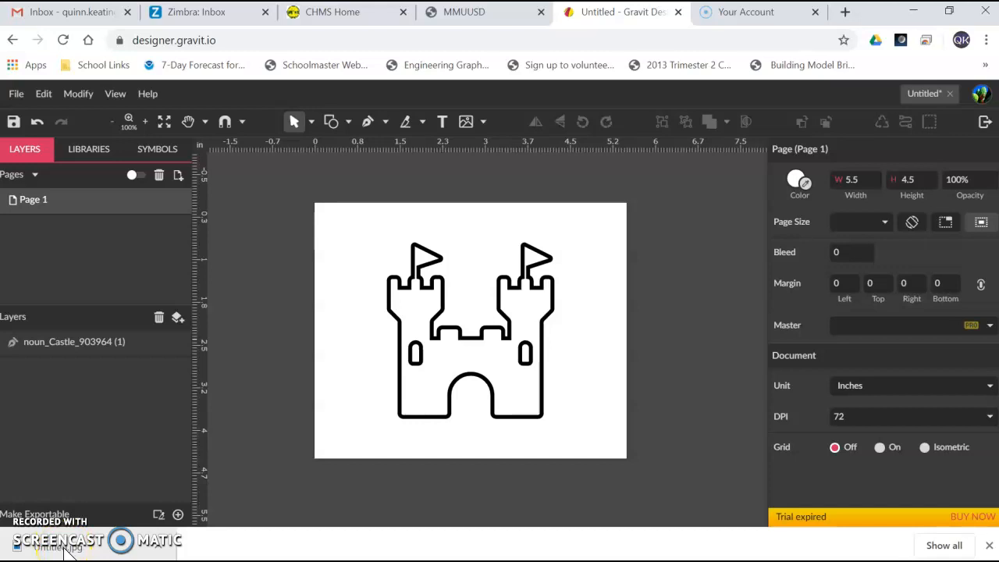
Step: Switch to RDWorks, set the page width to 140 mm and increase the page height
click(917, 17)
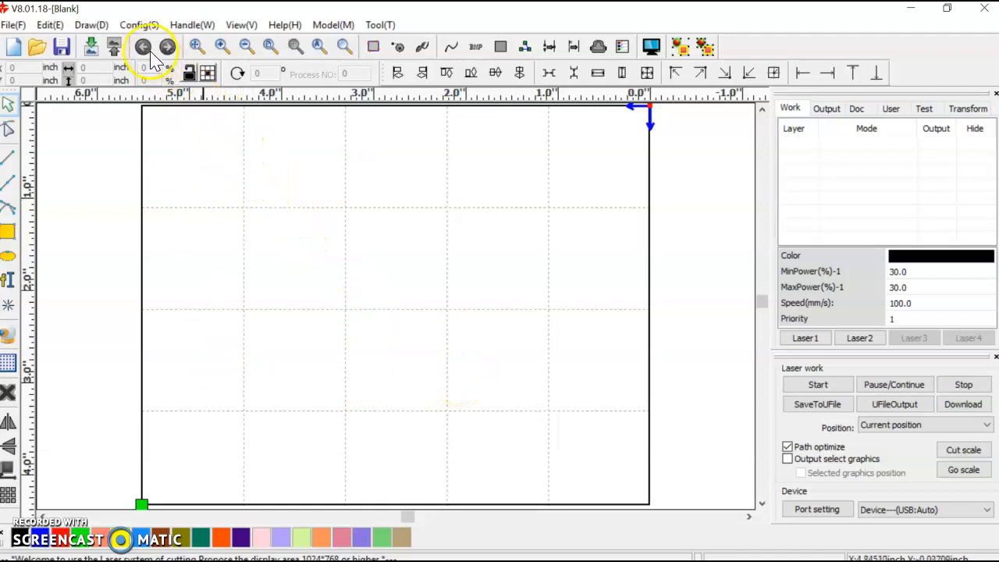
click(138, 27)
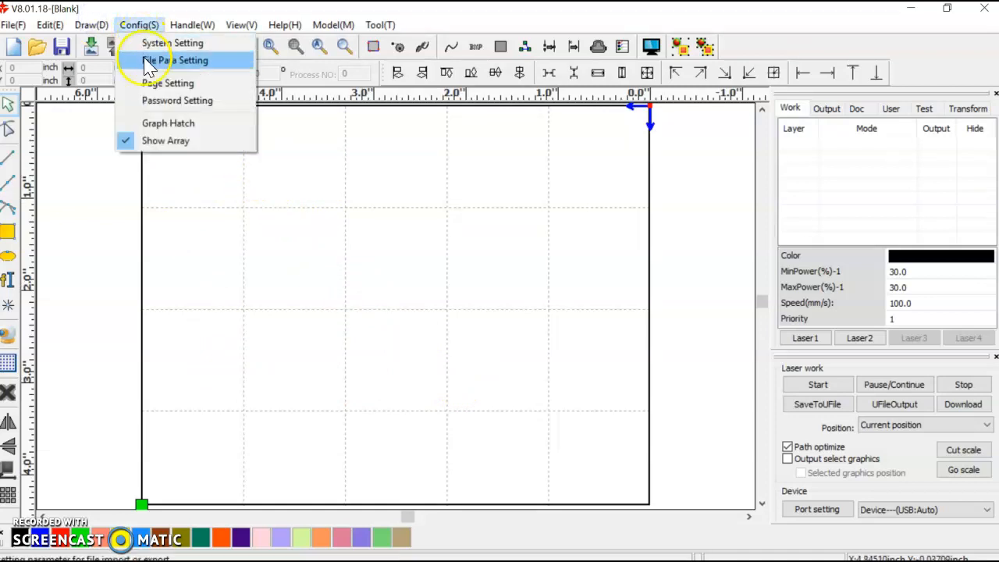
click(161, 84)
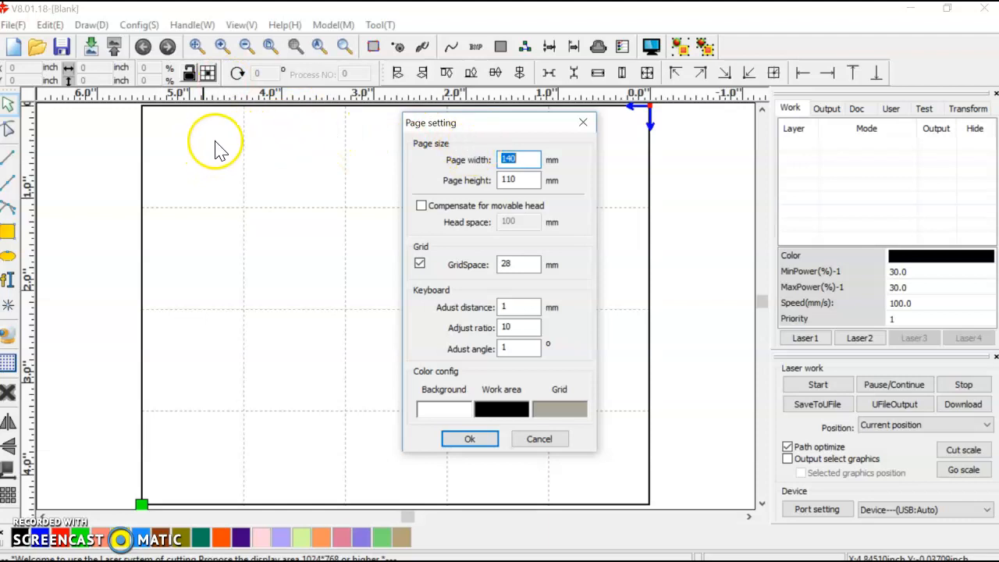
drag(533, 160, 470, 159)
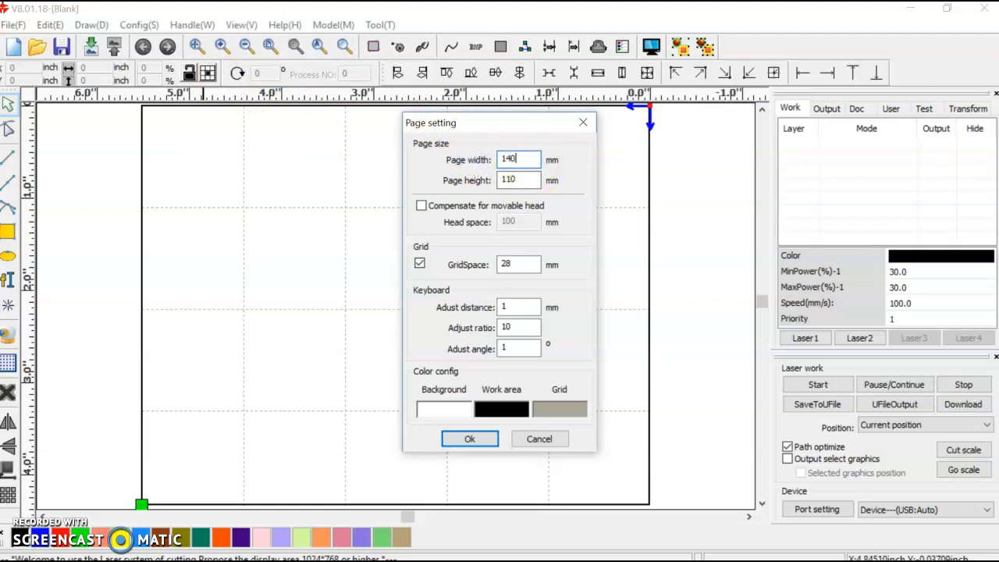
drag(532, 179, 474, 190)
click(469, 439)
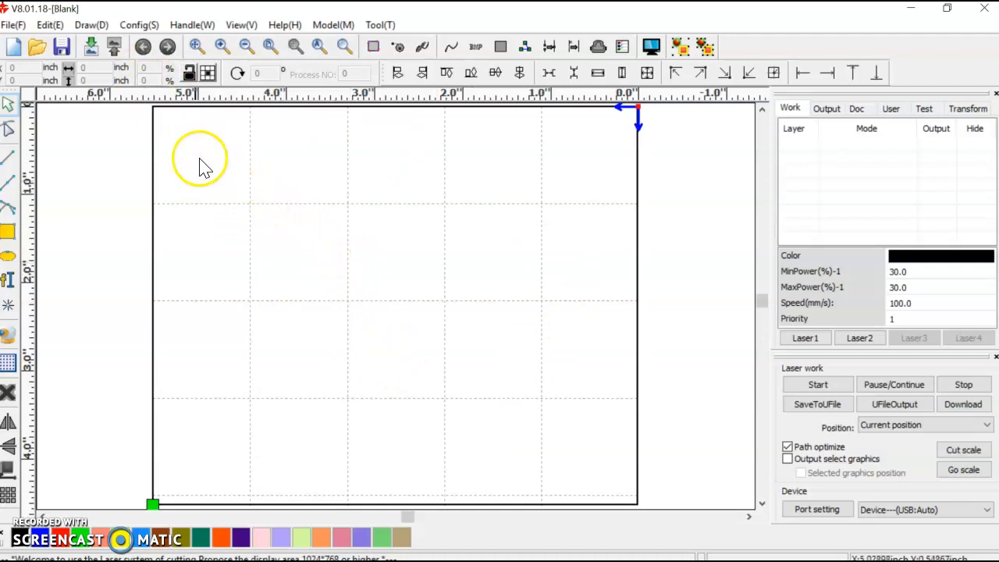
Step: Import the Untitled castle image from the Downloads folder
click(91, 49)
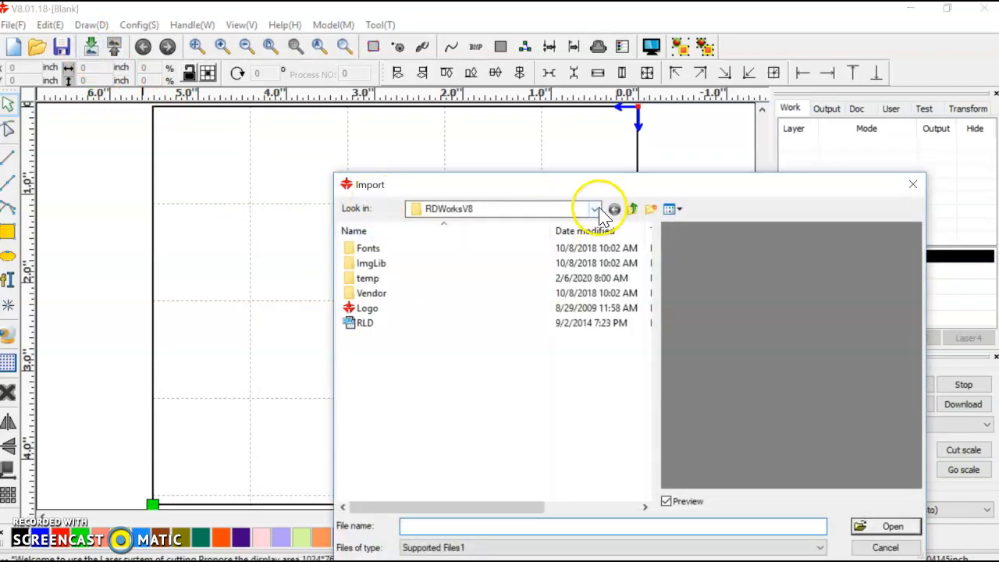
click(595, 210)
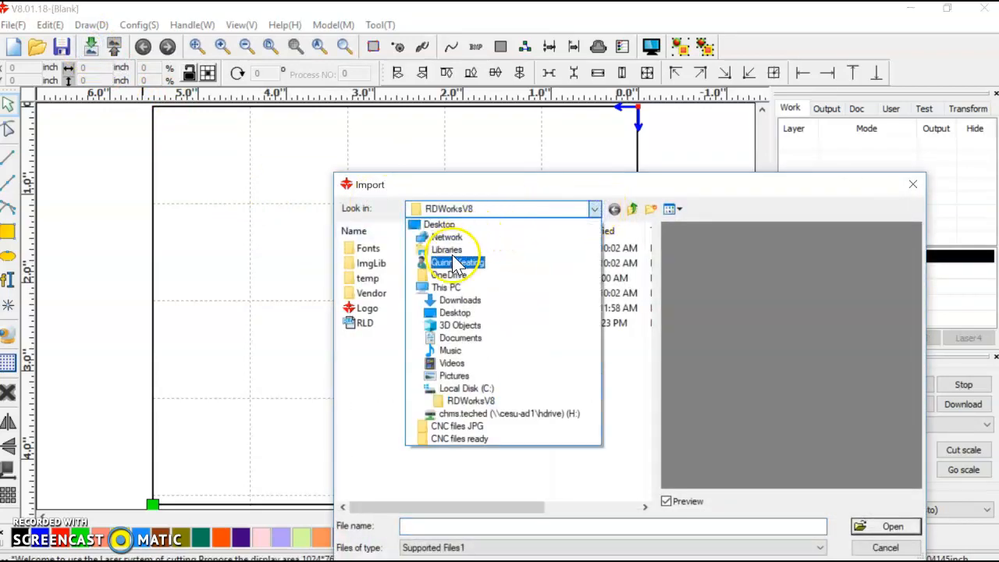
click(460, 301)
click(381, 270)
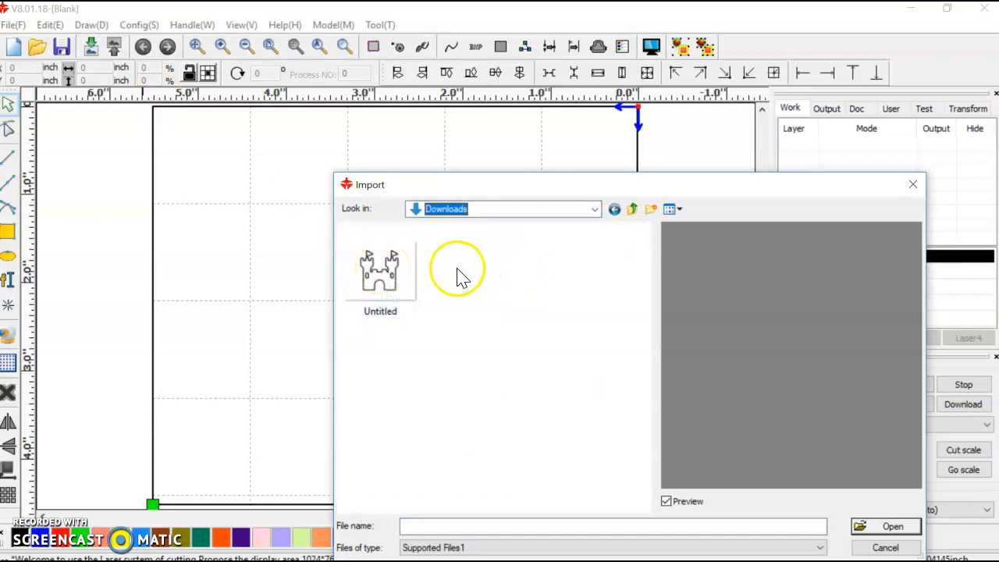
click(379, 265)
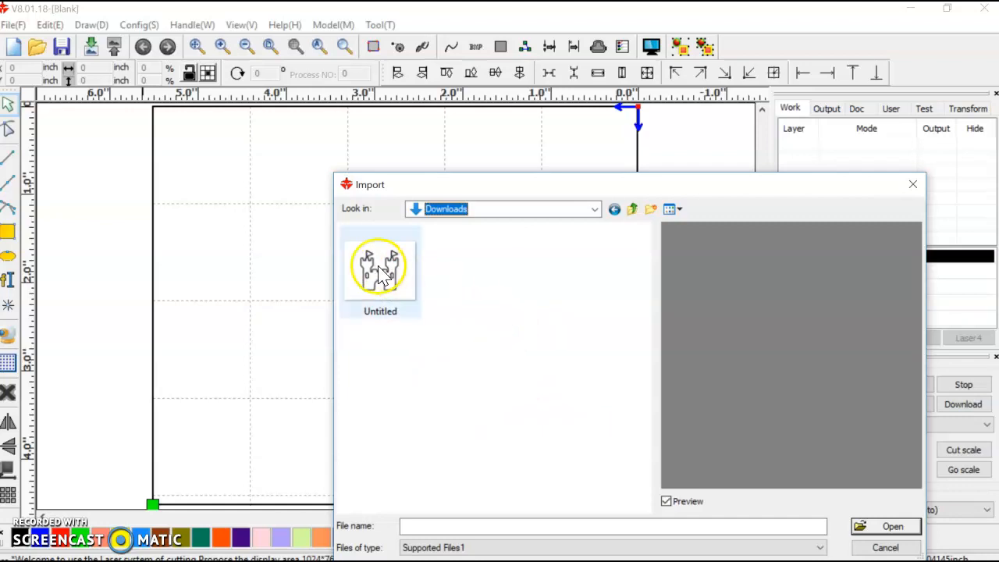
click(891, 526)
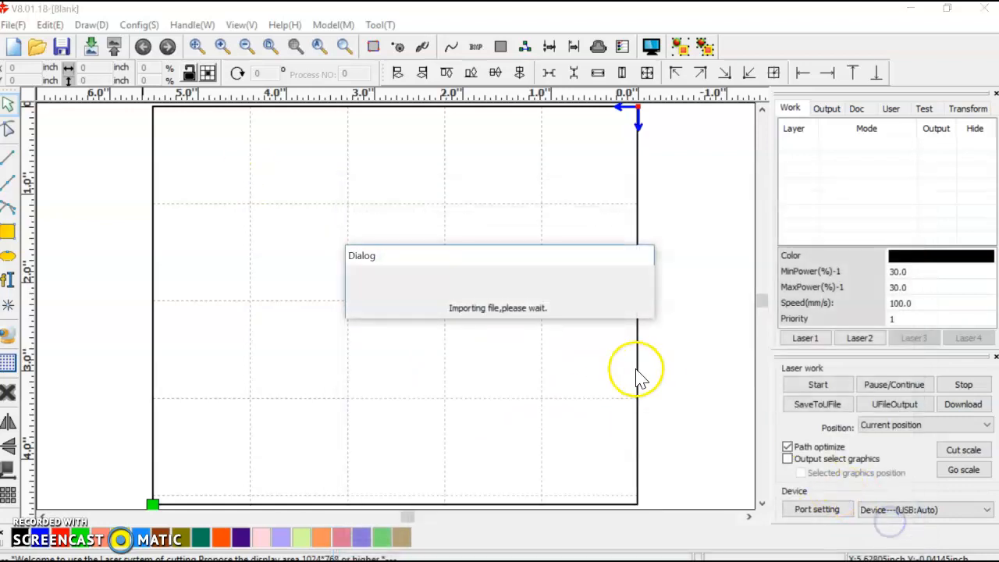
scroll(680, 350, down, 1)
drag(680, 350, 621, 348)
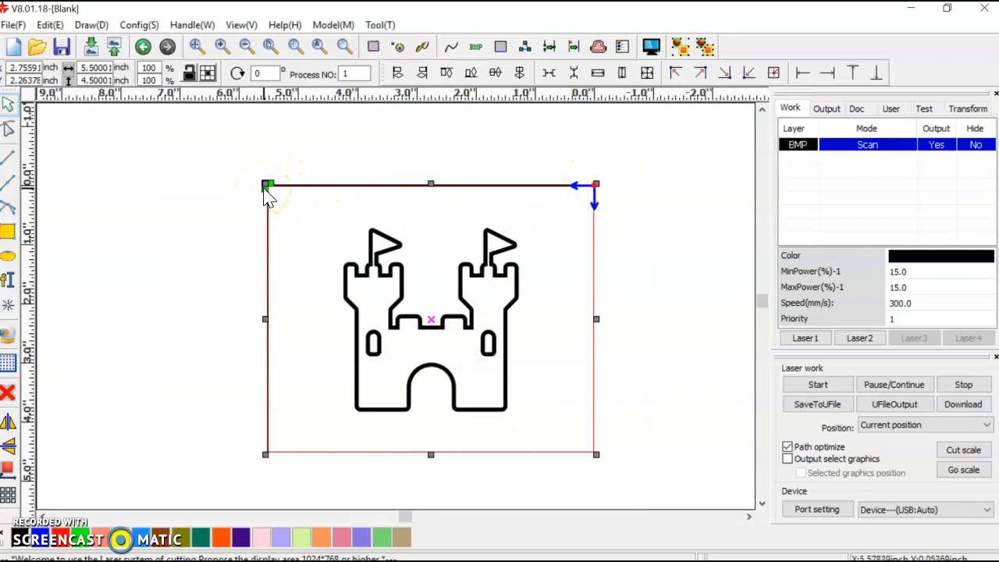
Step: Move the castle image off the page and centre it back on the page
drag(430, 325, 545, 375)
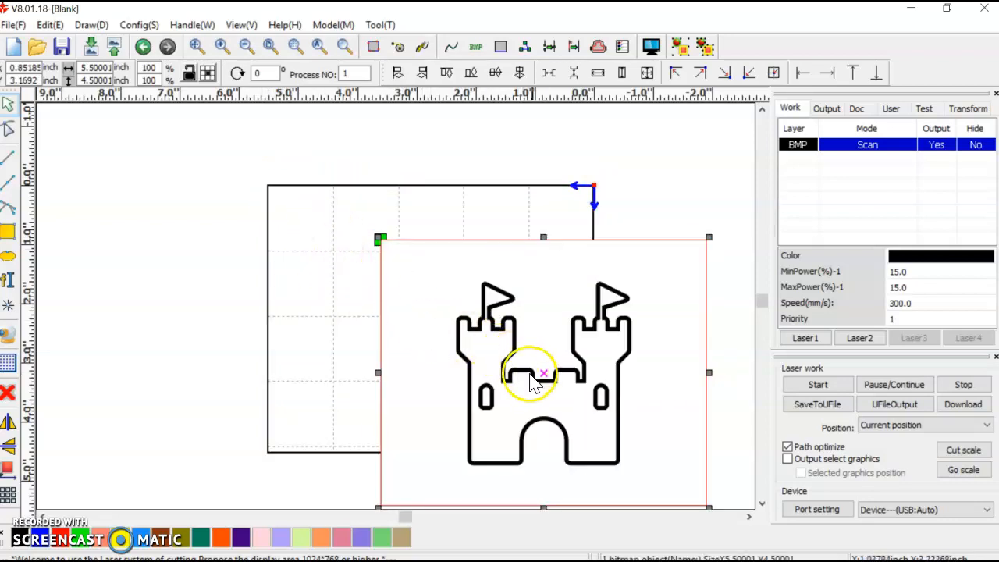
drag(539, 373, 653, 302)
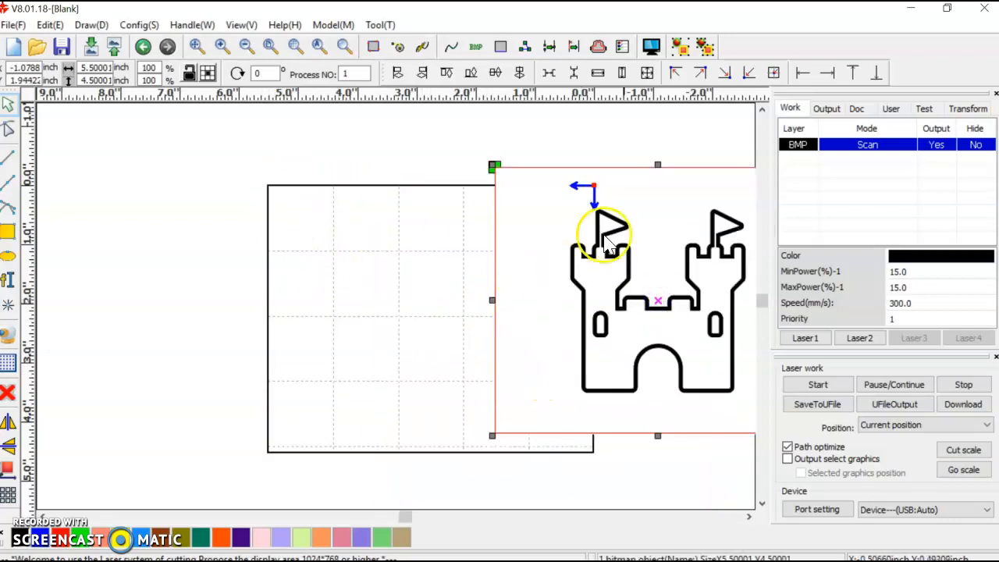
click(773, 74)
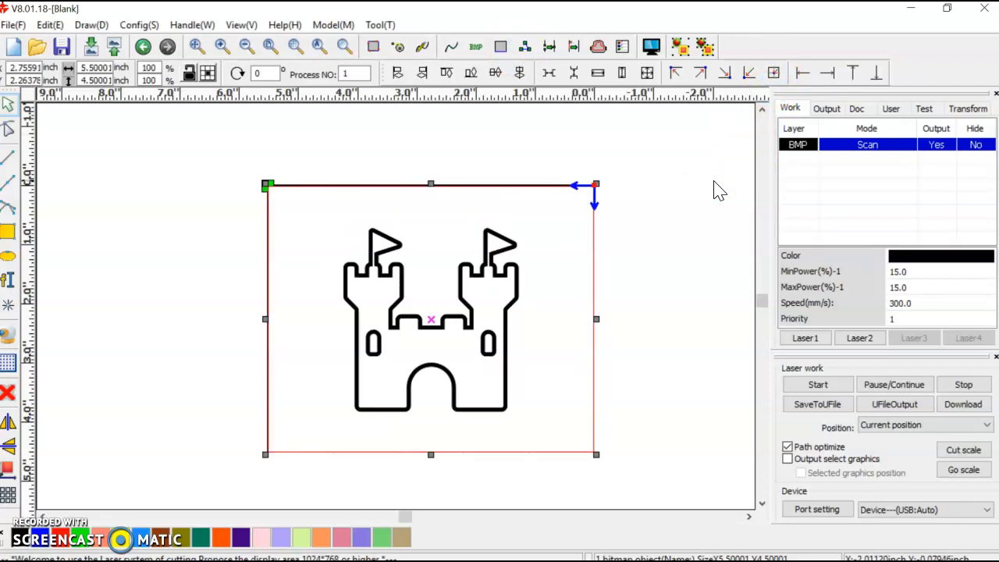
Step: Open the BMP layer's parameters and set its speed to 300 mm/s
click(797, 147)
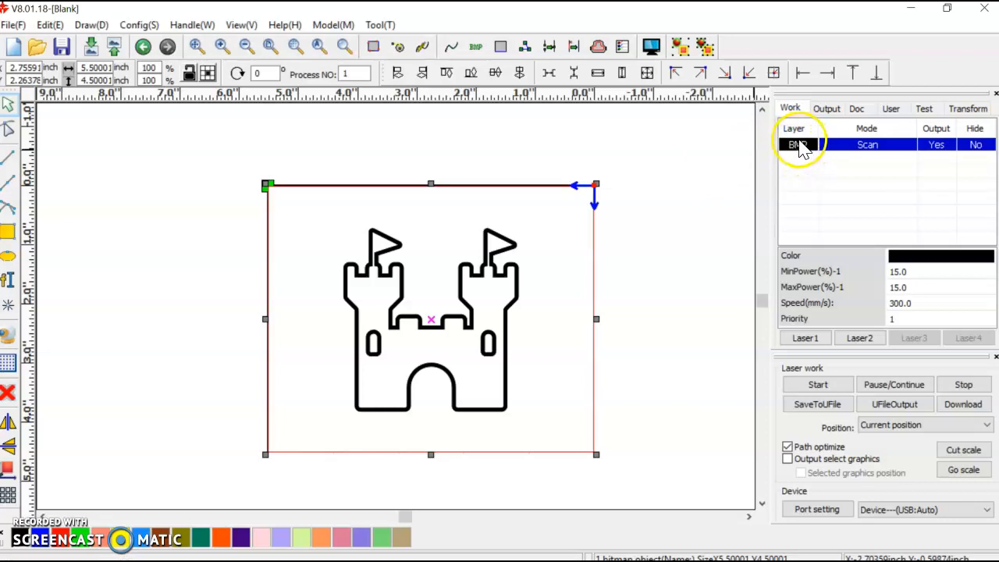
double_click(795, 149)
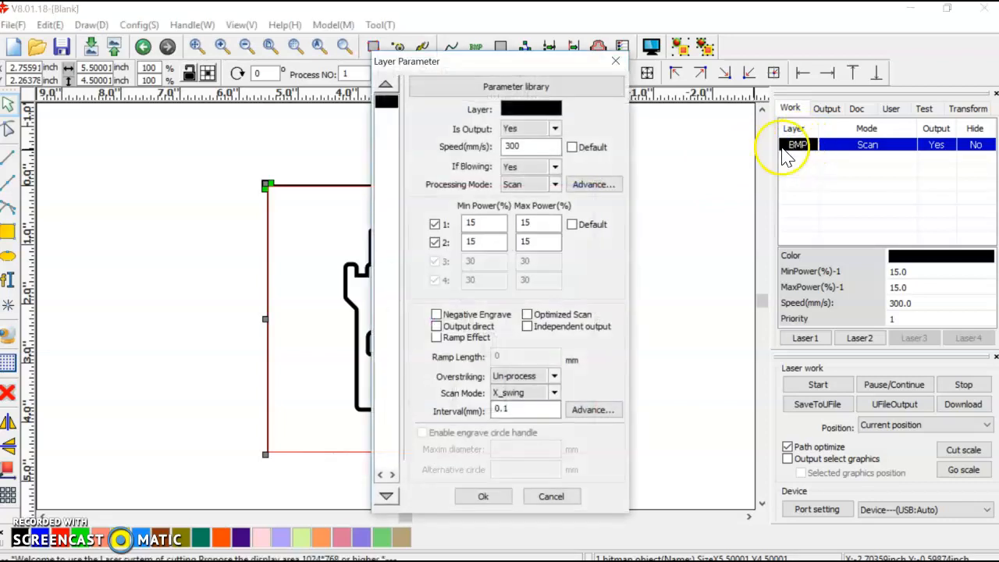
drag(532, 146, 476, 146)
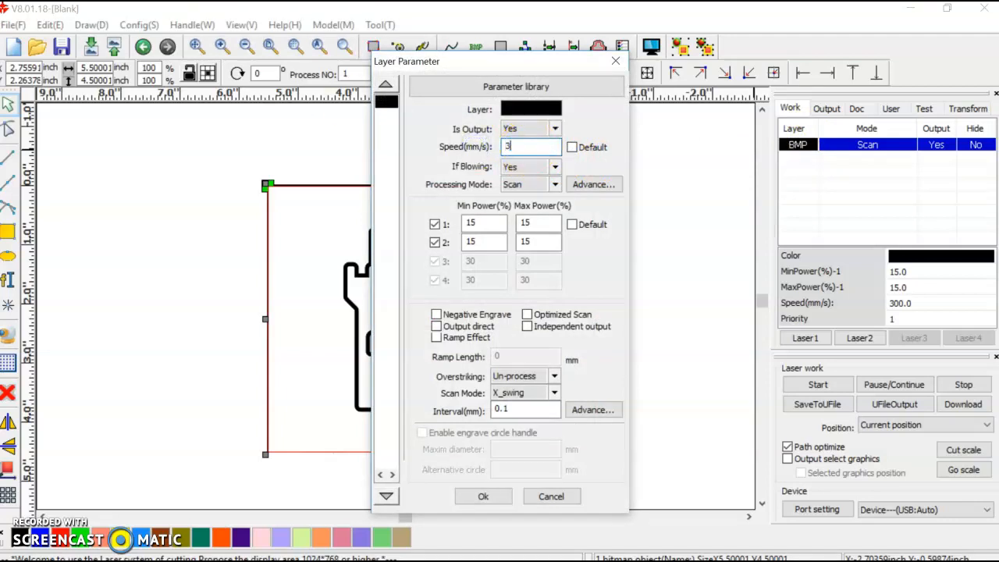
Step: Set the minimum and maximum power of lasers 1 and 2 to 15% and apply the layer parameters
click(474, 223)
click(532, 223)
click(536, 241)
click(477, 242)
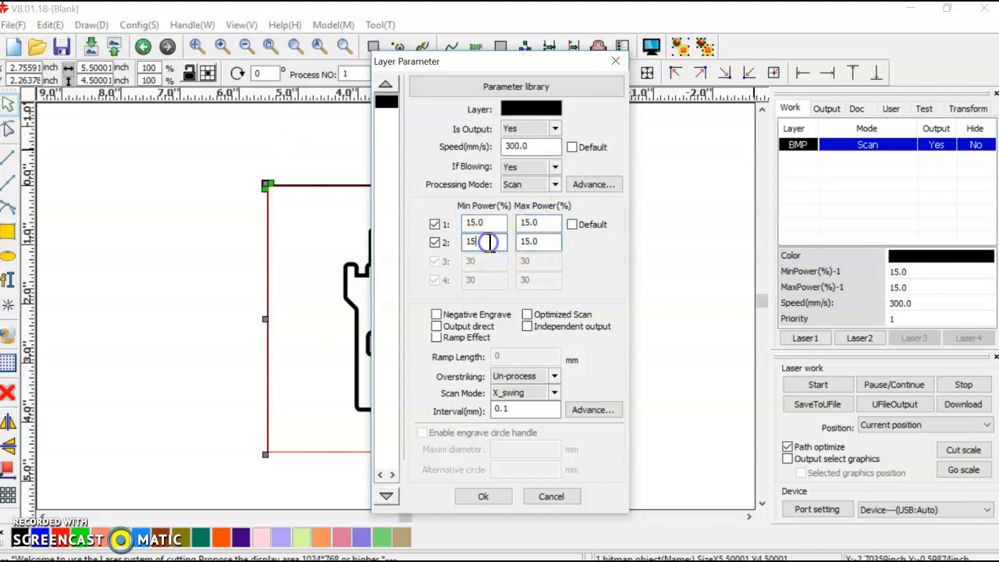
drag(490, 223, 466, 245)
text(15)
drag(544, 240, 505, 240)
text(15)
click(545, 225)
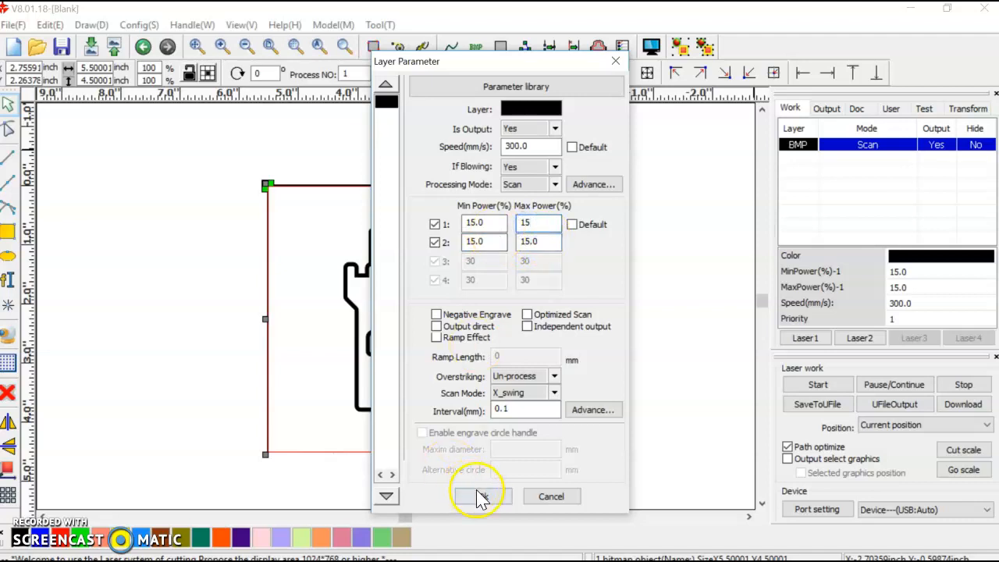
click(483, 497)
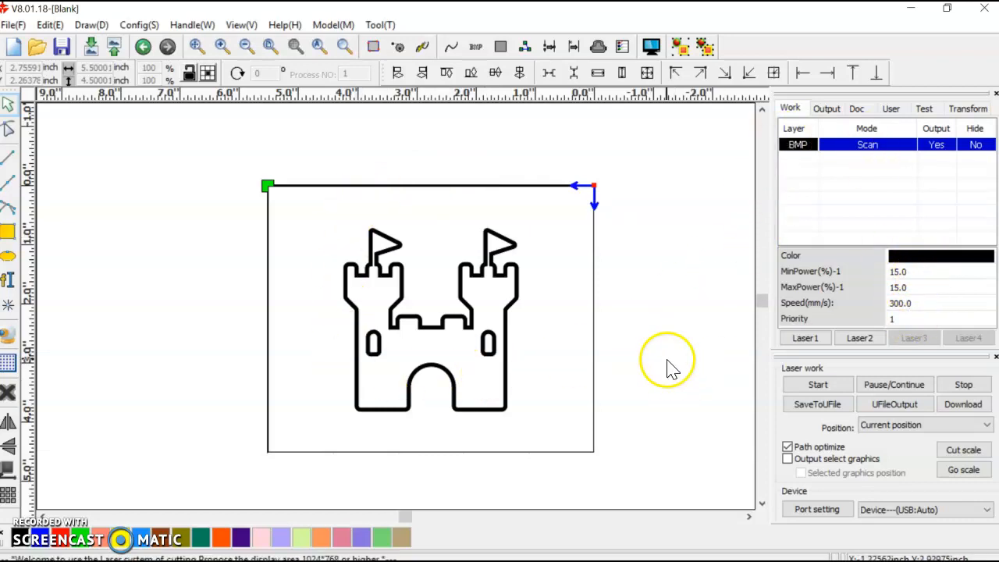
mouse_move(128, 554)
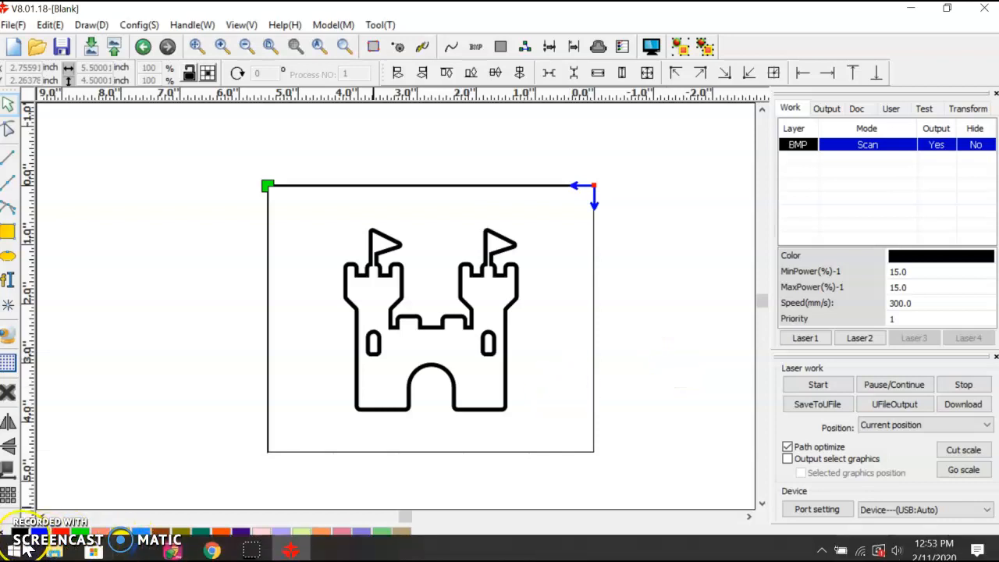